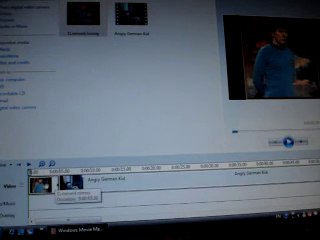
# Step: Extend the first clip before Angry German Kid, then scrub the playhead to preview frames
pyautogui.moveTo(80, 183); pyautogui.dragTo(160, 182)
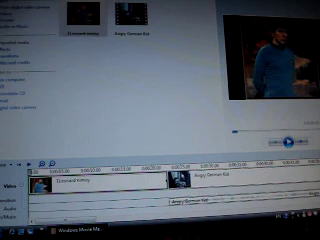
pyautogui.click(180, 166)
pyautogui.moveTo(180, 166); pyautogui.dragTo(213, 166)
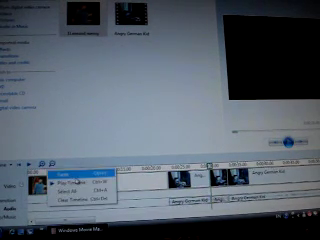
# Step: Paste another Angry German Kid copy and trim the first clip much shorter
pyautogui.click(70, 173)
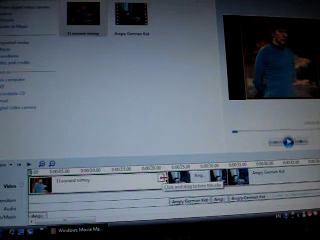
pyautogui.moveTo(162, 182); pyautogui.dragTo(47, 183)
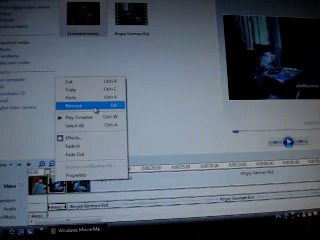
# Step: Remove the Angry German Kid pieces from the timeline
pyautogui.click(75, 104)
pyautogui.rightClick(82, 180)
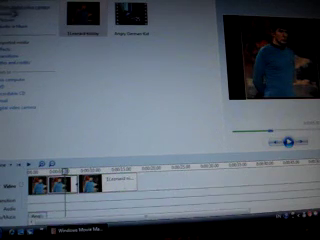
# Step: Import another picture file into the collection with Ctrl+I
pyautogui.hotkey('ctrl', 'i')
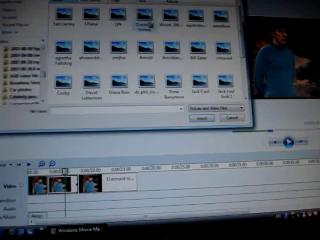
pyautogui.click(213, 15)
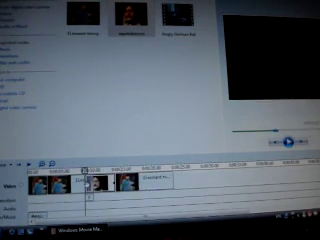
pyautogui.click(80, 172)
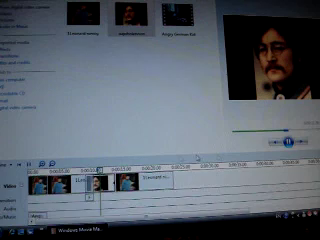
pyautogui.press('space')
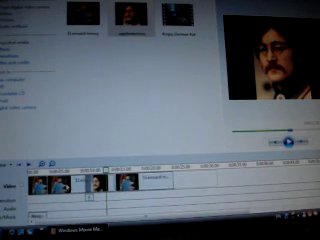
pyautogui.click(88, 185)
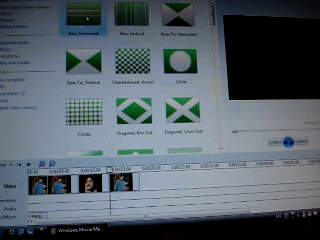
# Step: Place Bars, Horizontal and Circle transitions between clips, then replay from an earlier clip
pyautogui.moveTo(87, 18); pyautogui.dragTo(95, 182)
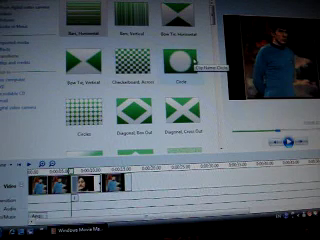
pyautogui.moveTo(183, 60); pyautogui.dragTo(112, 180)
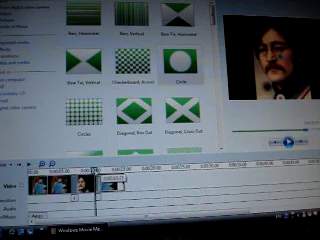
pyautogui.click(62, 172)
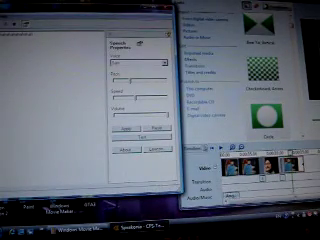
# Step: Choose Narrate Timeline, then close Speakonia and answer its save prompt
pyautogui.click(207, 147)
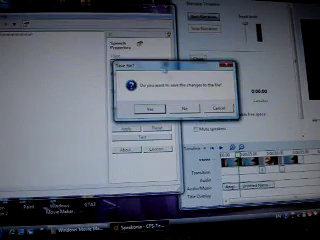
pyautogui.click(186, 107)
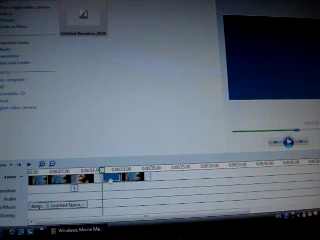
# Step: Delete the blue title card and slide the short title under the last picture clip
pyautogui.click(10, 178)
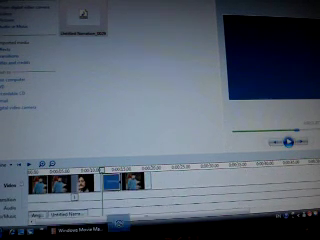
pyautogui.click(75, 230)
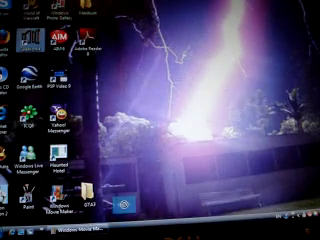
pyautogui.moveTo(85, 230)
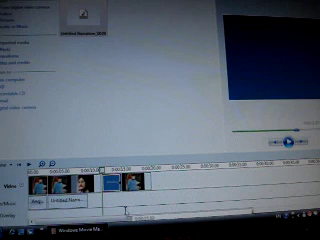
pyautogui.press('Delete')
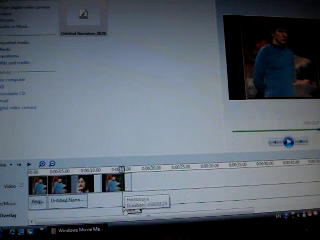
pyautogui.moveTo(130, 207); pyautogui.dragTo(110, 208)
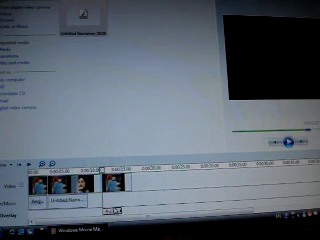